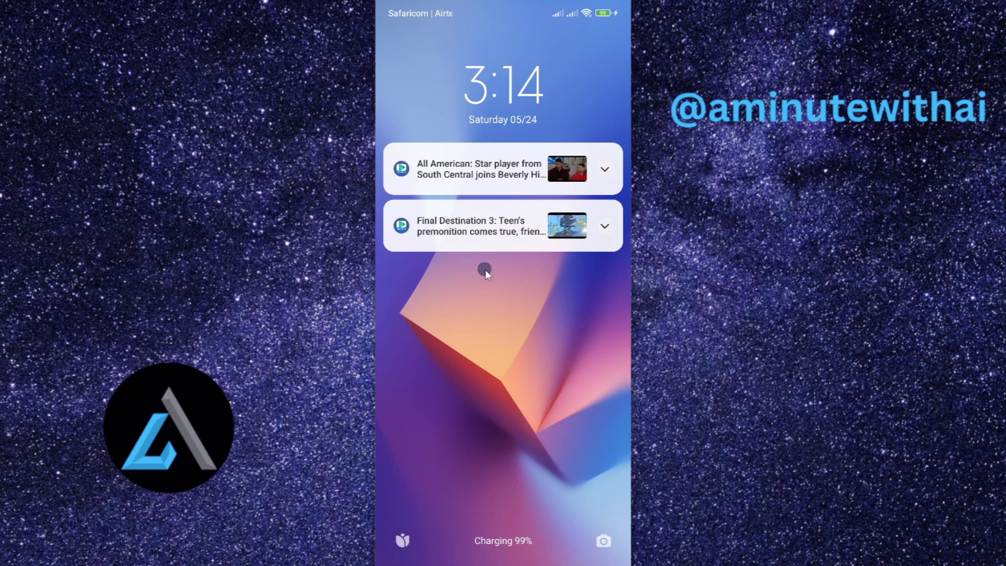
Swipe up on the lock screen to unlock and reveal the app drawer.
drag(501, 329, 604, 106)
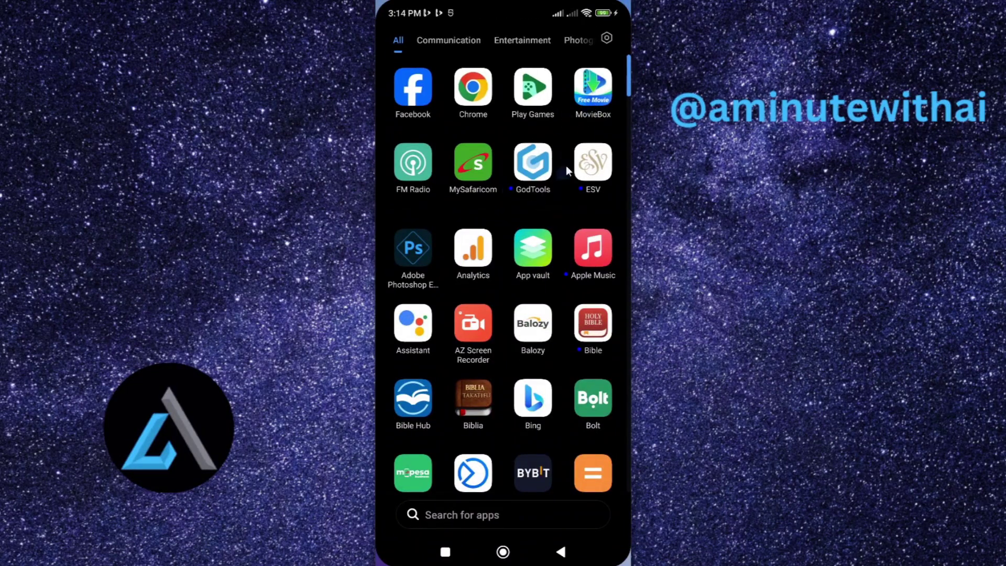
From the home screen, launch Settings and scroll down to the Apps entry.
click(503, 552)
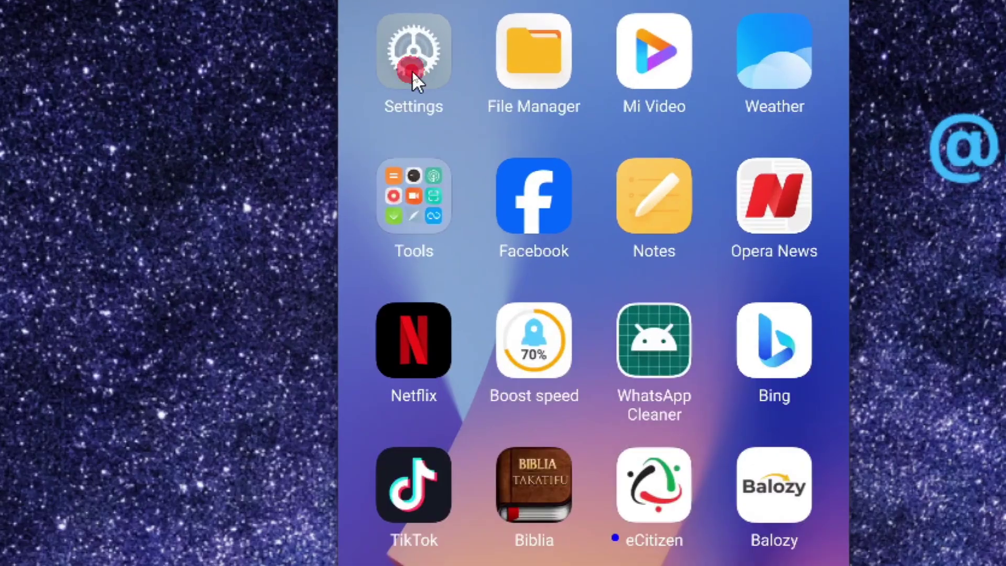
click(413, 72)
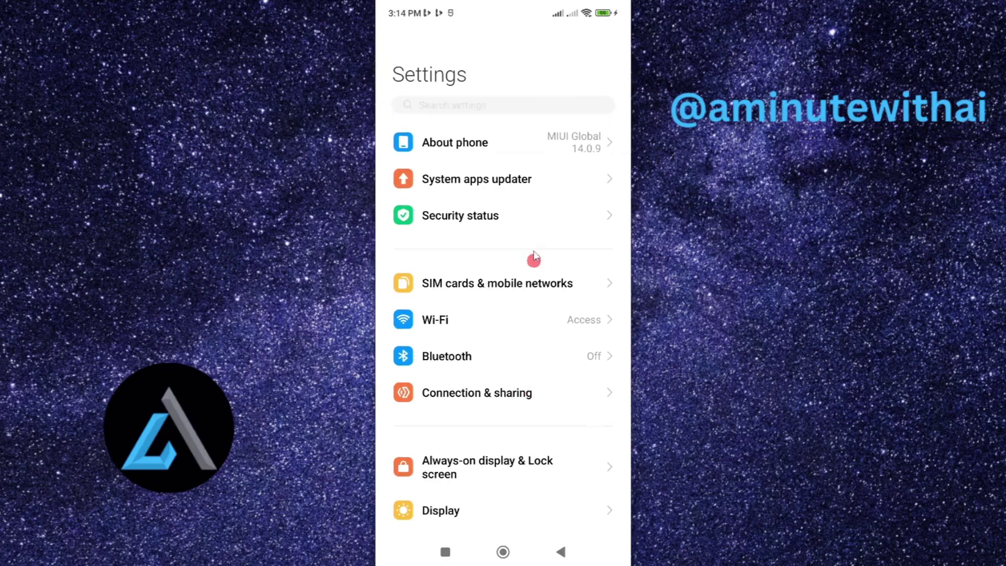
drag(534, 257, 530, 189)
drag(555, 259, 541, 157)
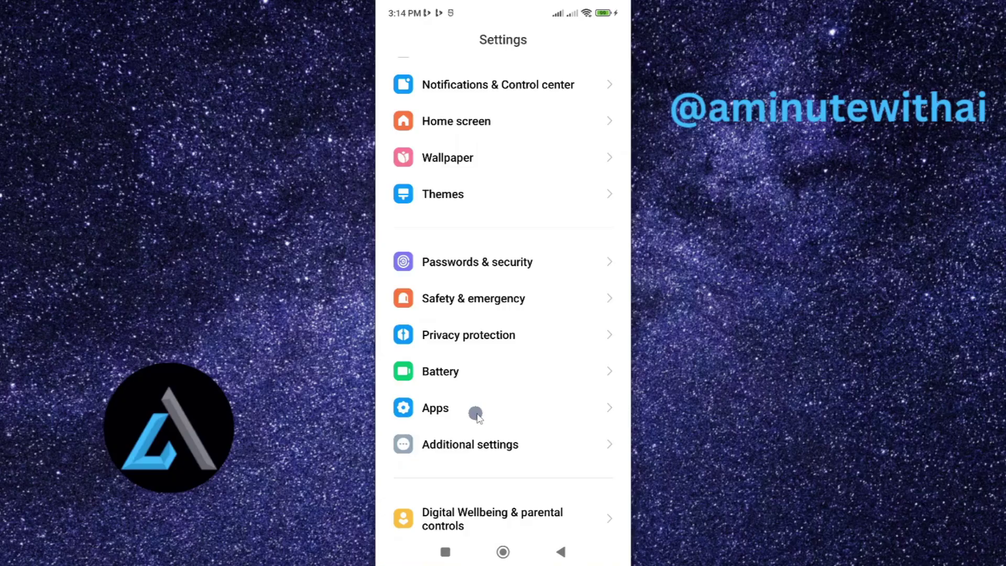
click(472, 409)
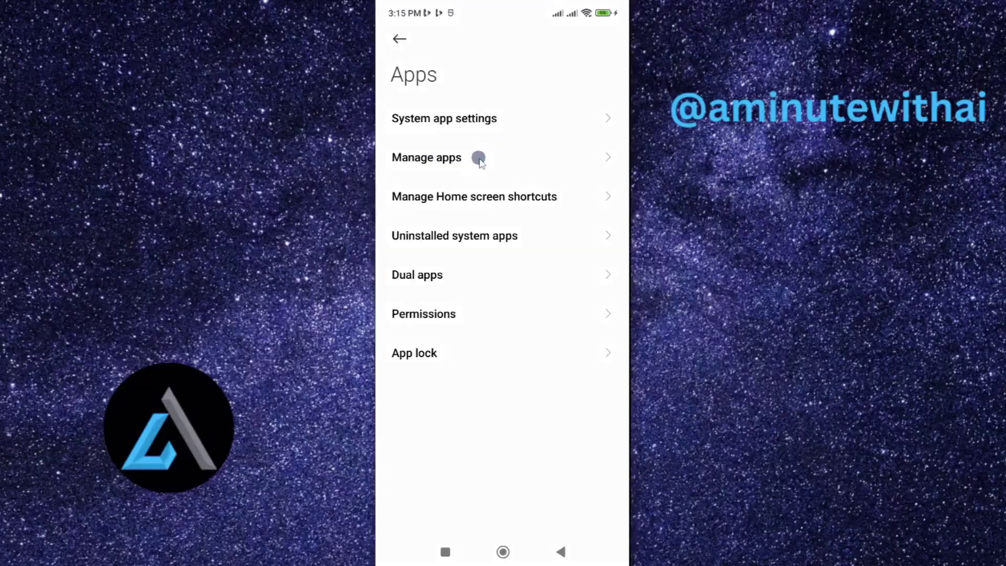
Select MovieBox from the Manage apps list.
click(479, 159)
click(501, 268)
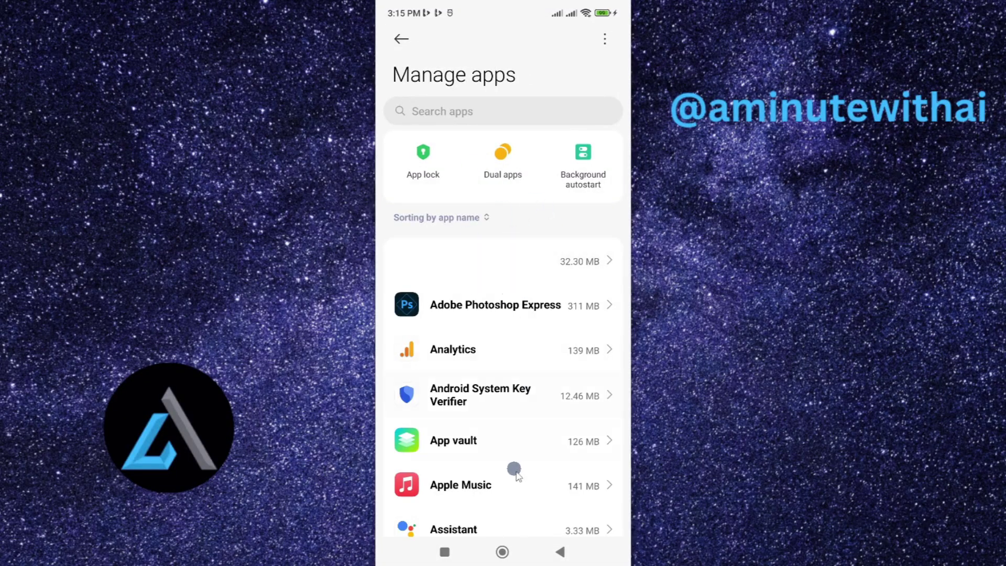
scroll(506, 329, down, 5)
scroll(543, 407, down, 5)
scroll(559, 292, down, 5)
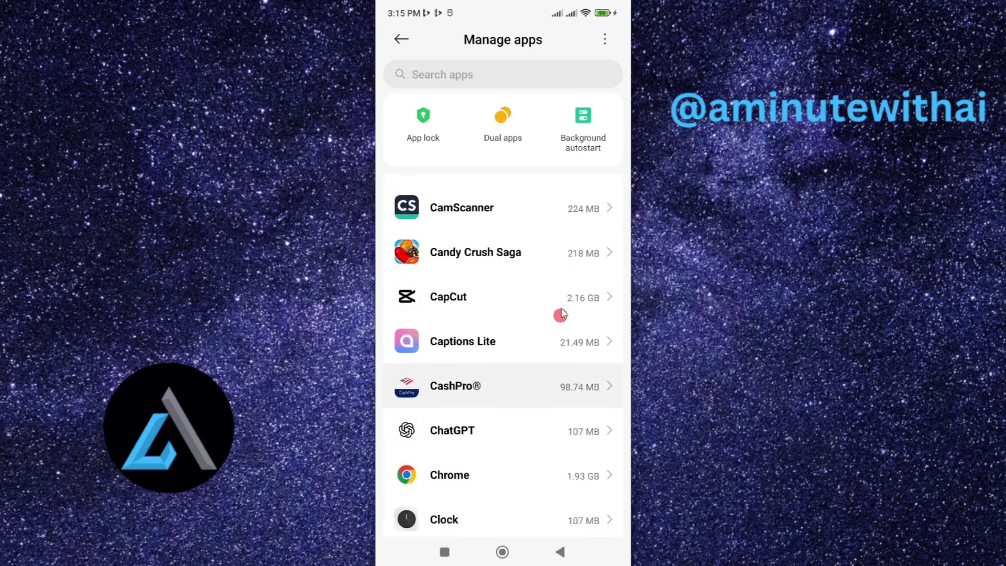
scroll(561, 315, down, 3)
scroll(566, 425, down, 2)
scroll(572, 206, down, 5)
scroll(550, 420, down, 5)
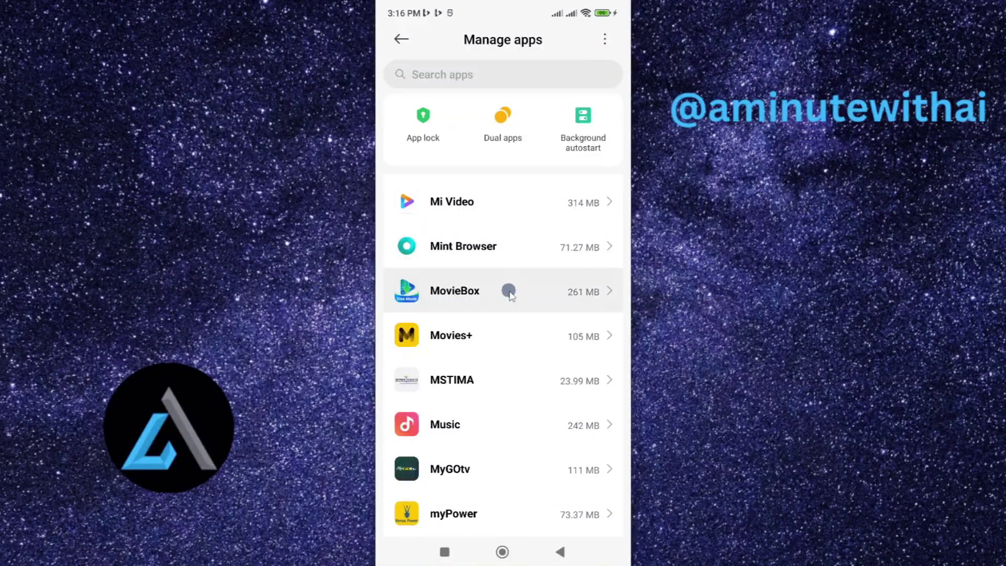
click(509, 293)
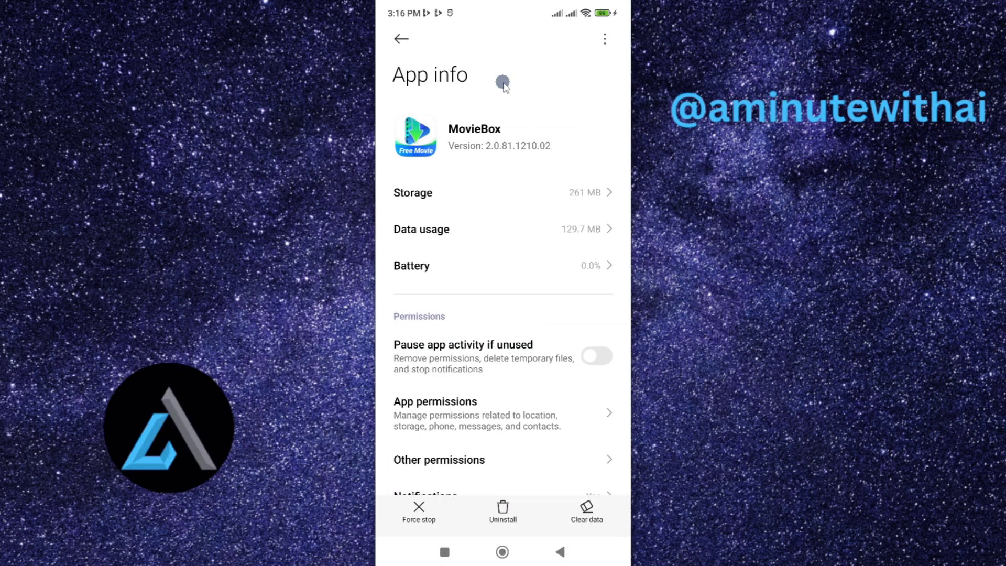
click(502, 552)
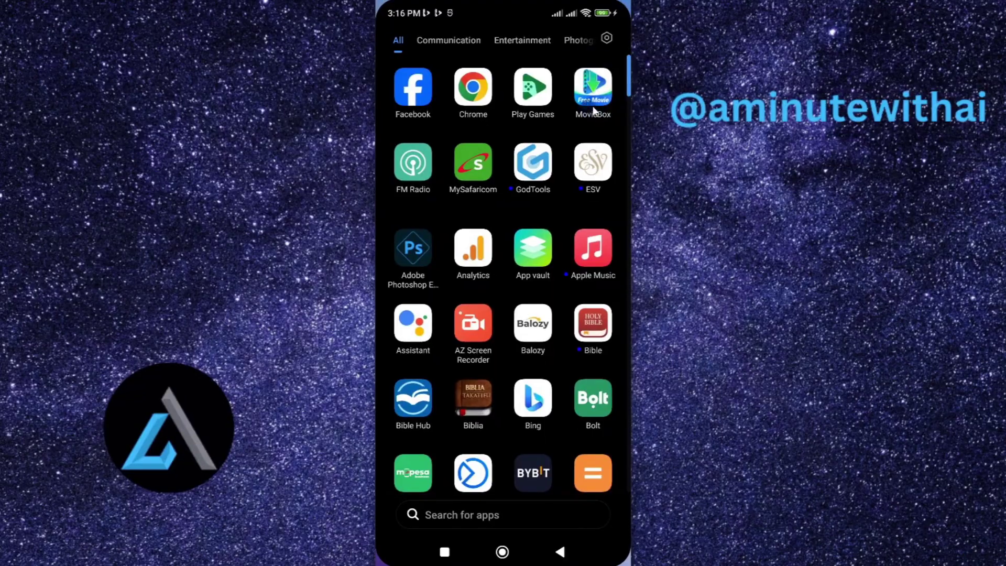
click(598, 98)
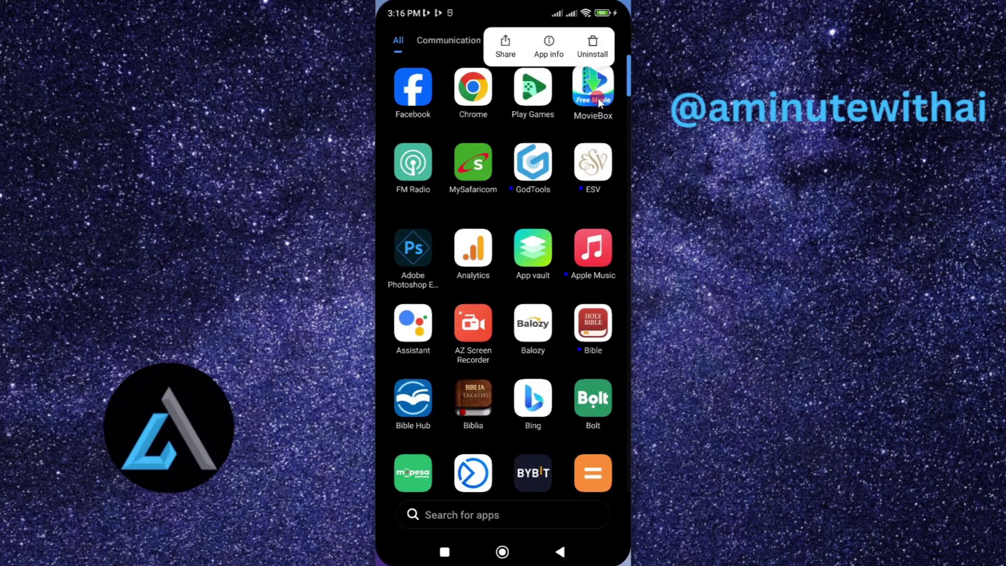
drag(598, 99, 565, 45)
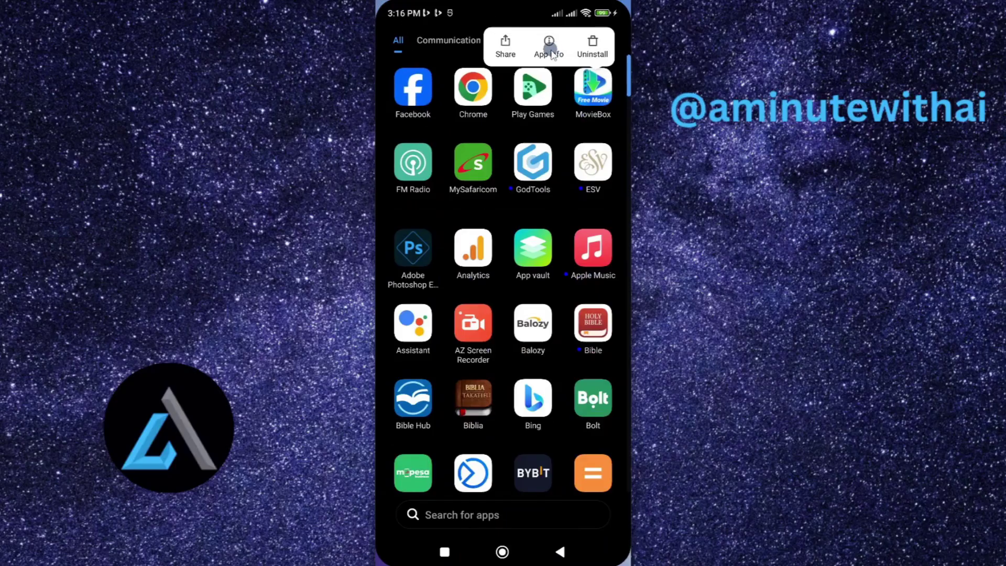
click(566, 45)
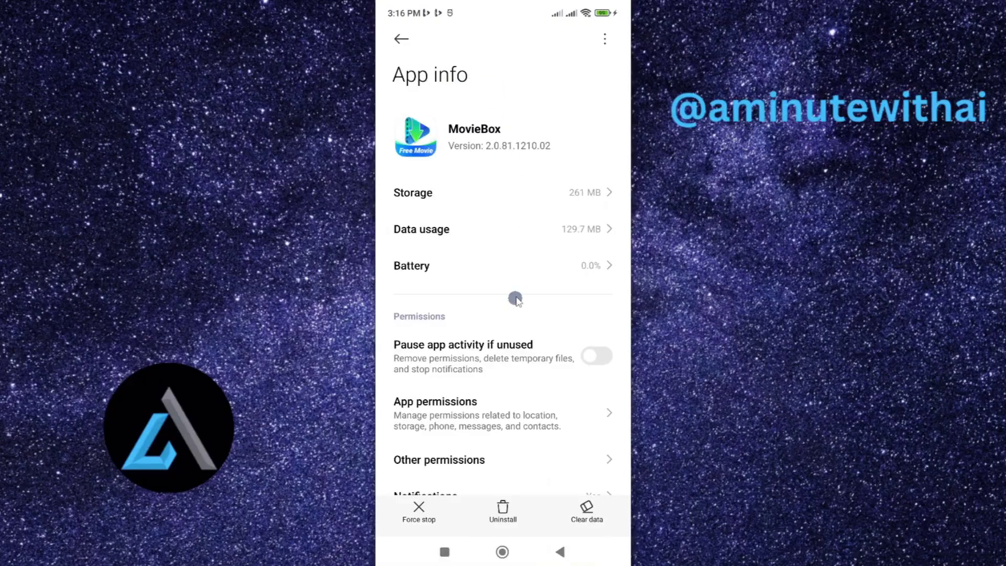
drag(518, 273, 522, 111)
In MovieBox's notification settings, disable permanent notifications, vibration and Show notifications.
click(534, 378)
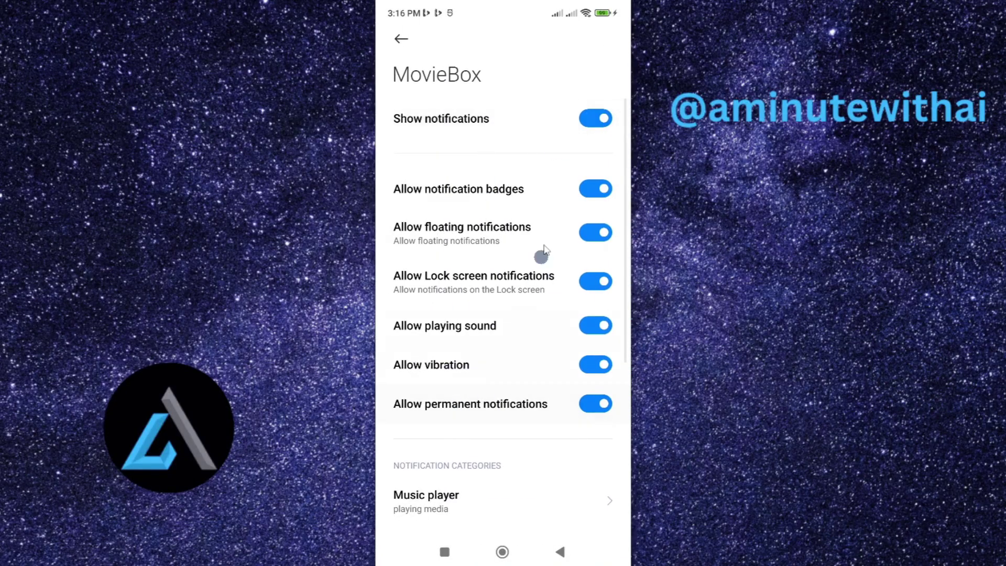
mouse_move(607, 6)
mouse_down()
mouse_move(611, 308)
mouse_move(605, 157)
mouse_up()
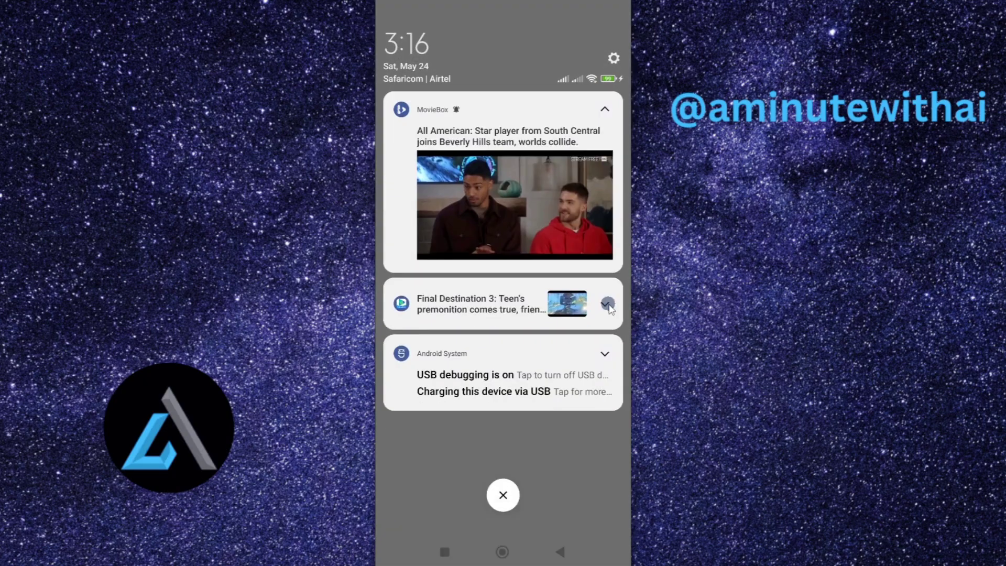
click(603, 404)
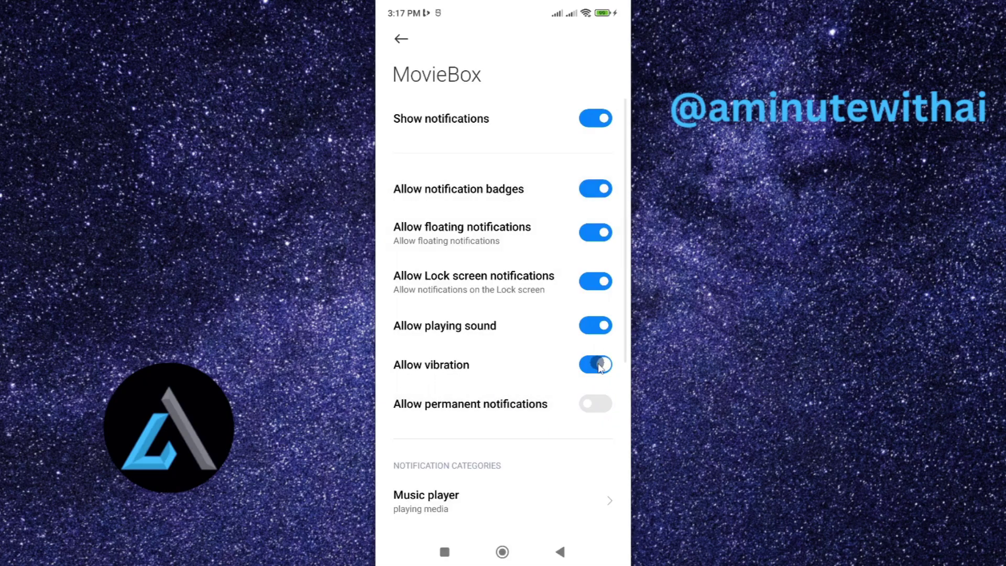
click(600, 366)
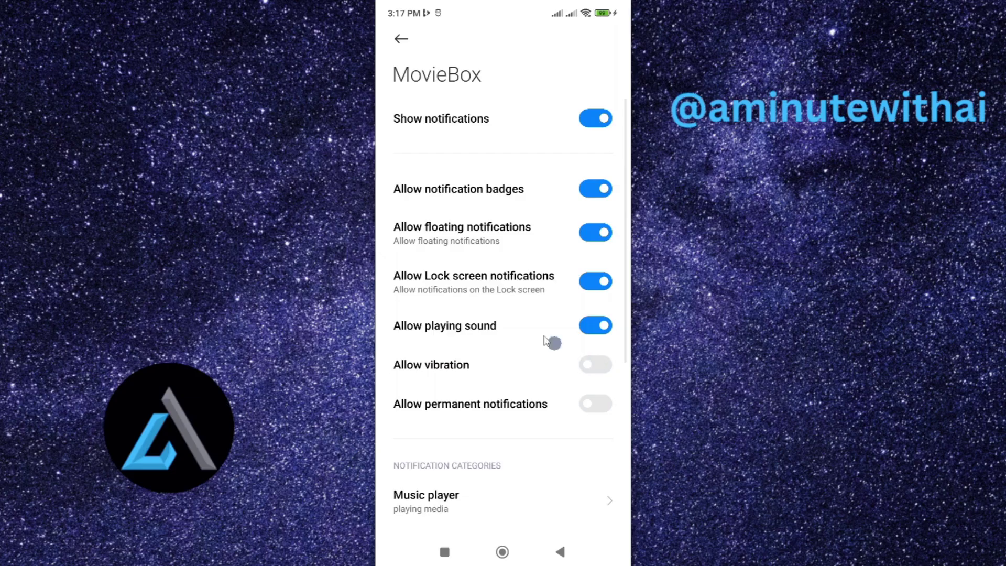
click(600, 119)
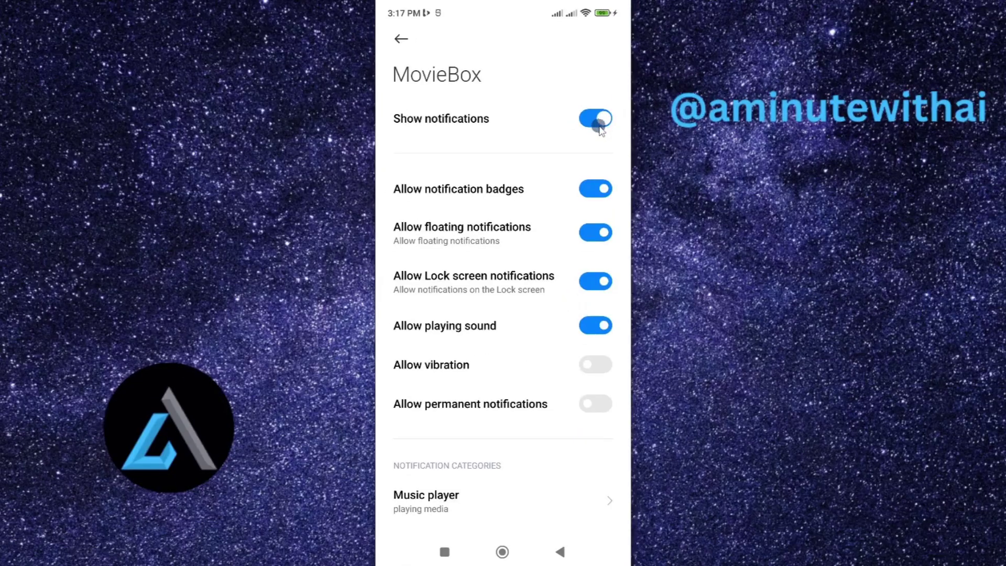
click(601, 119)
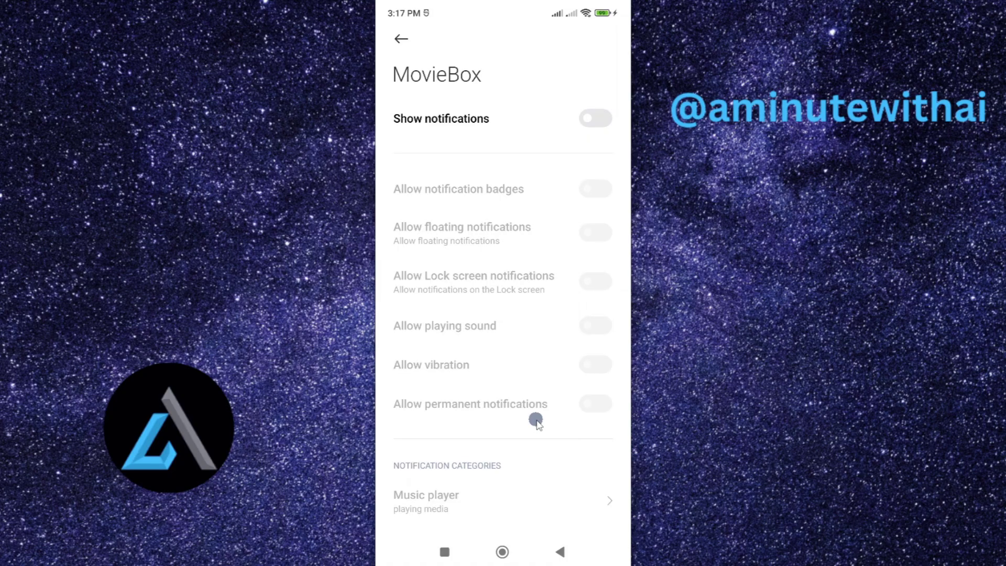
key(alt+n)
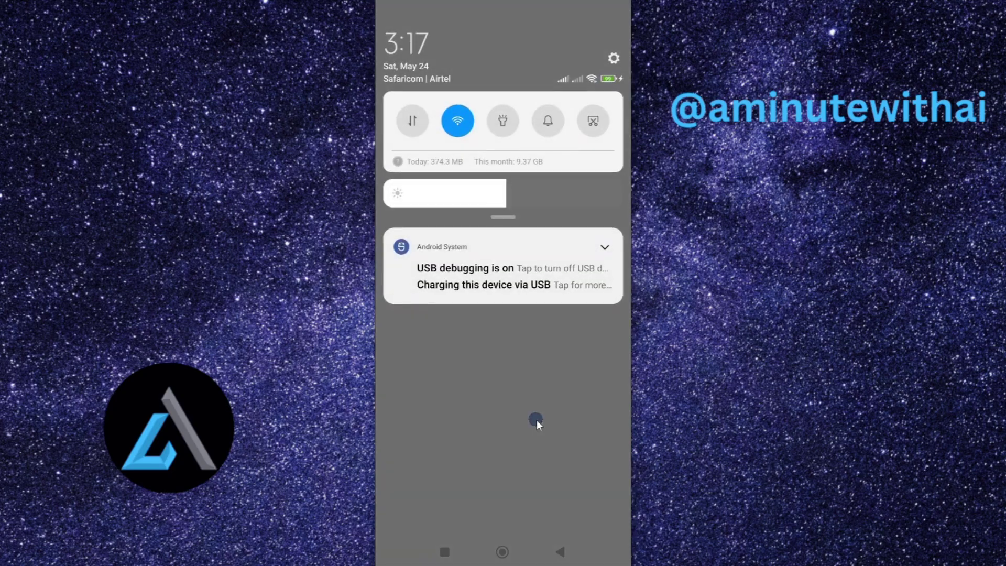
click(537, 420)
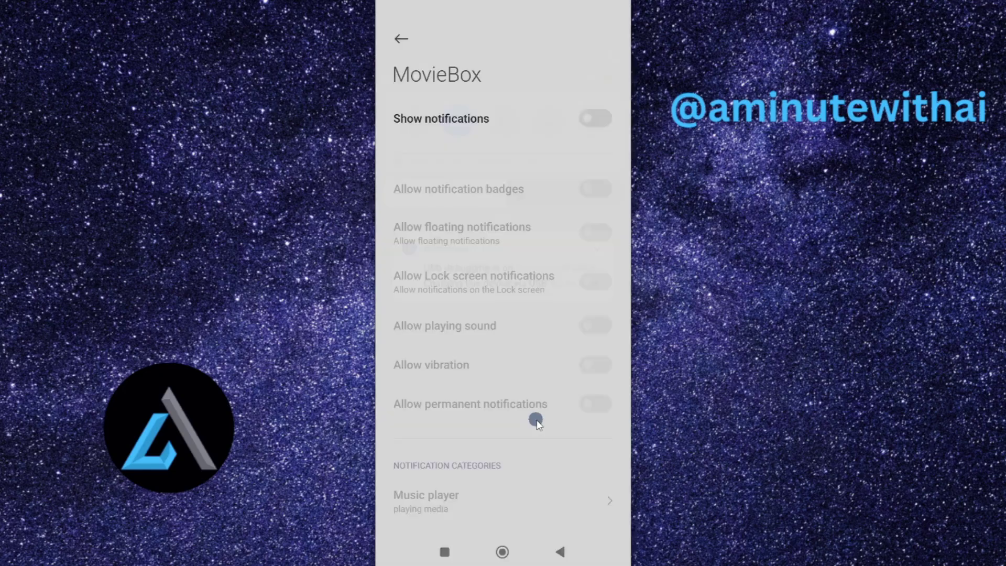